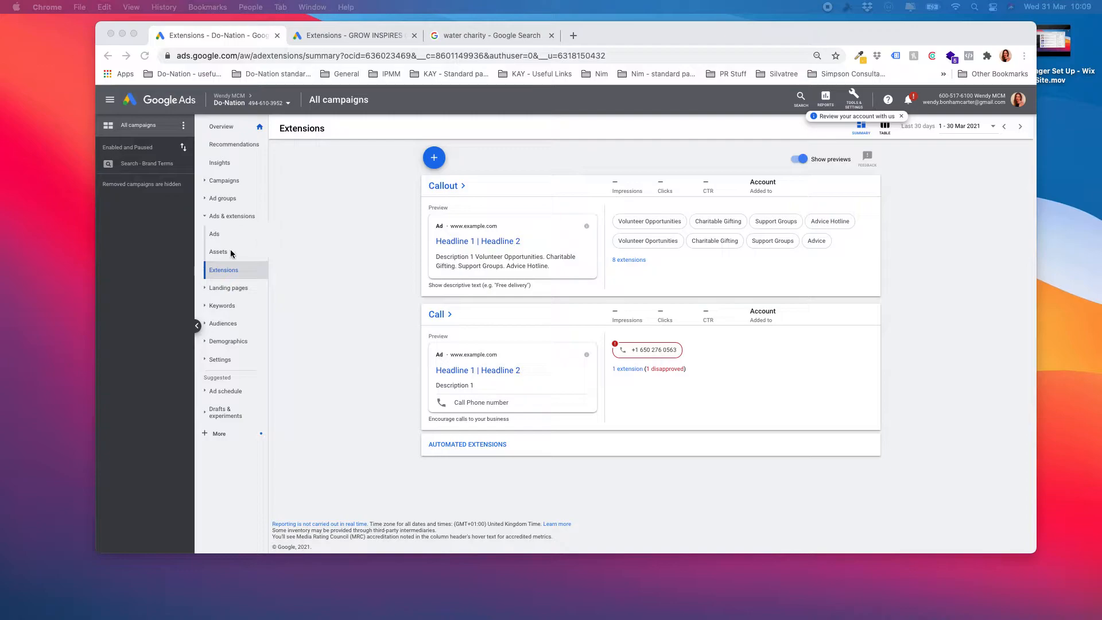
# Start a new sitelink extension for the Do-Nation account, keeping it added at account level.
pyautogui.click(337, 202)
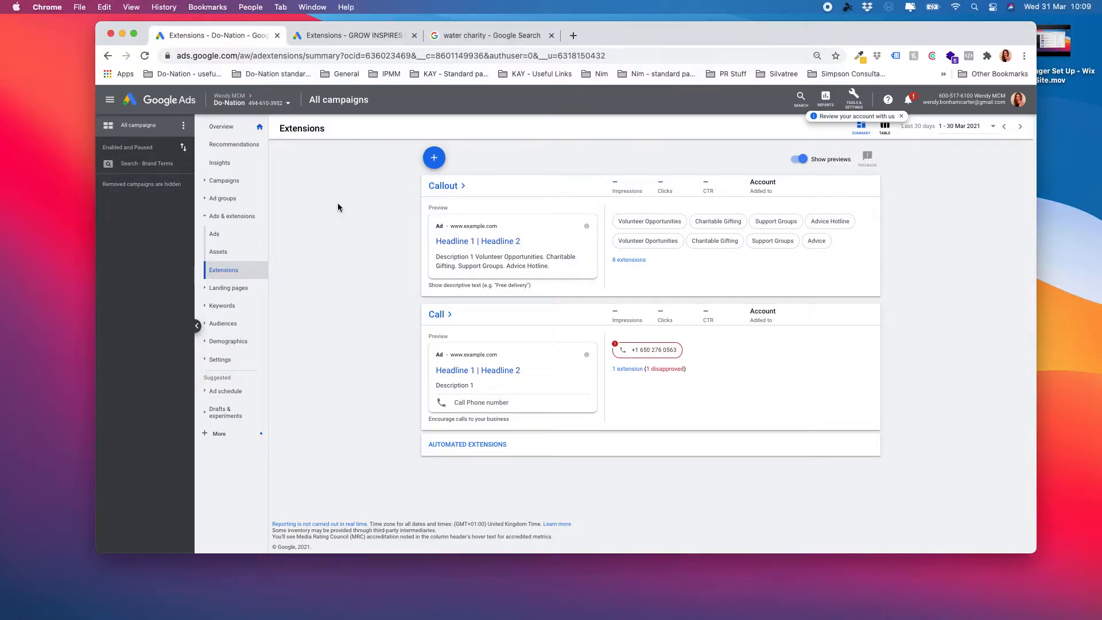
pyautogui.click(435, 159)
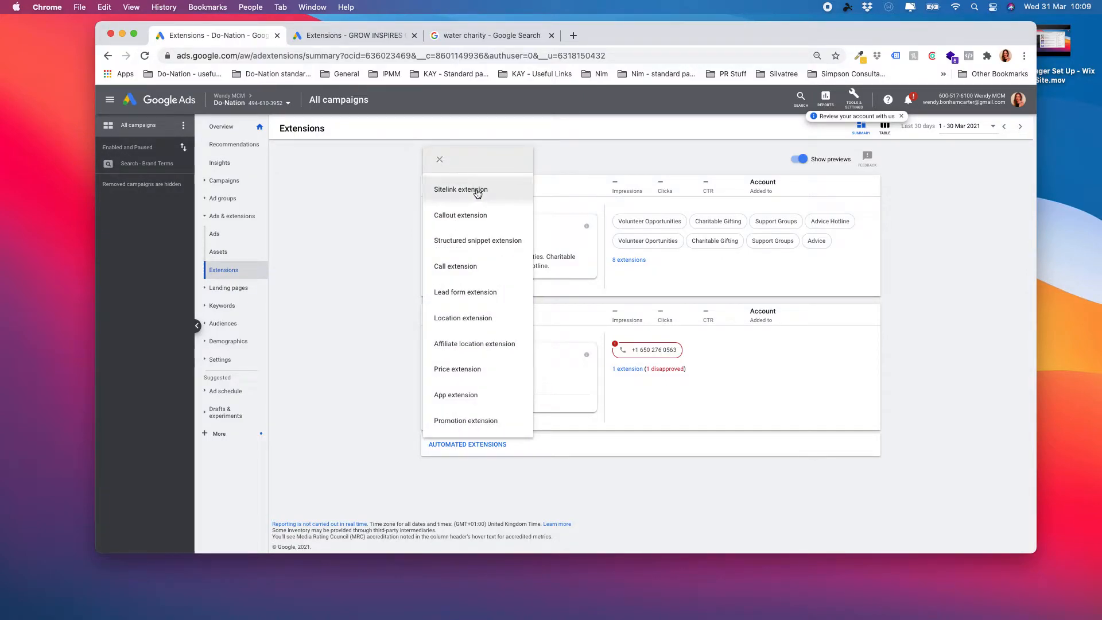
pyautogui.click(477, 193)
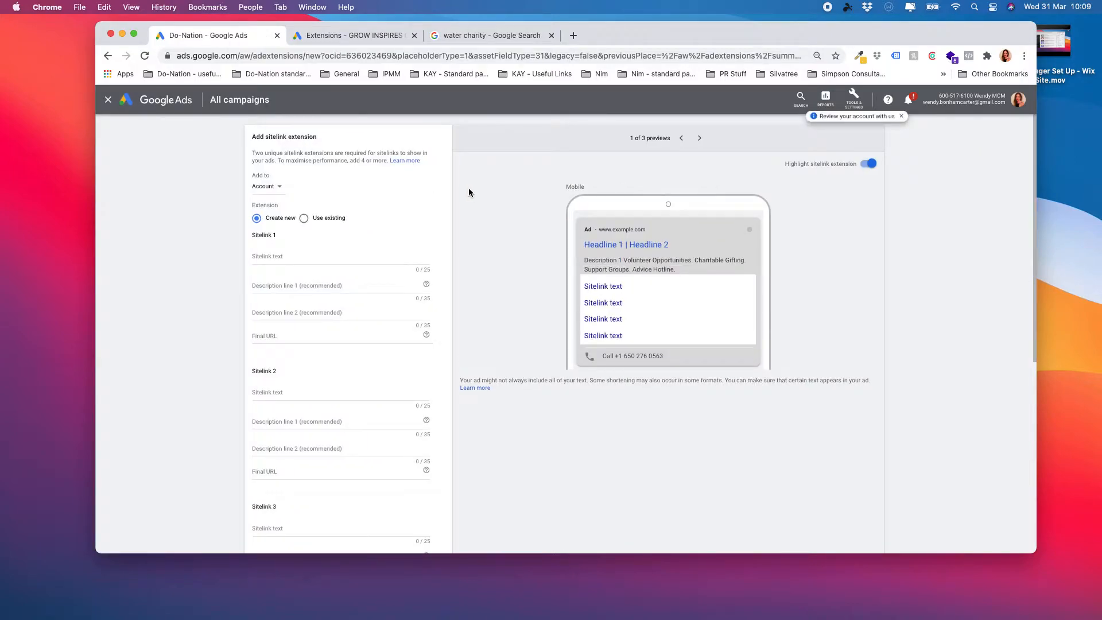
pyautogui.click(281, 188)
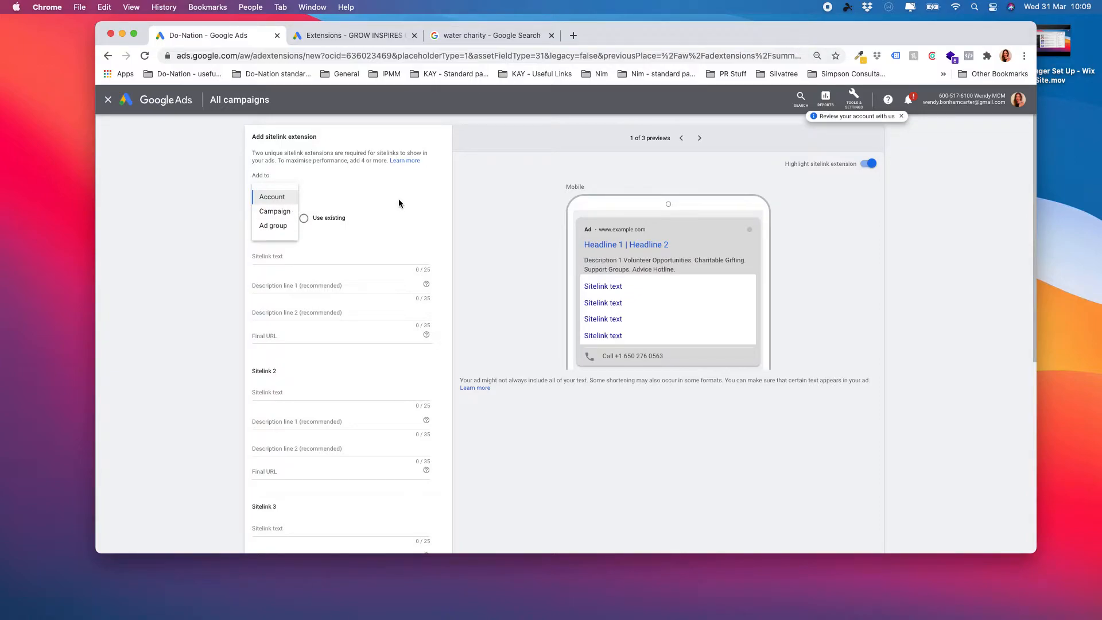
pyautogui.click(381, 202)
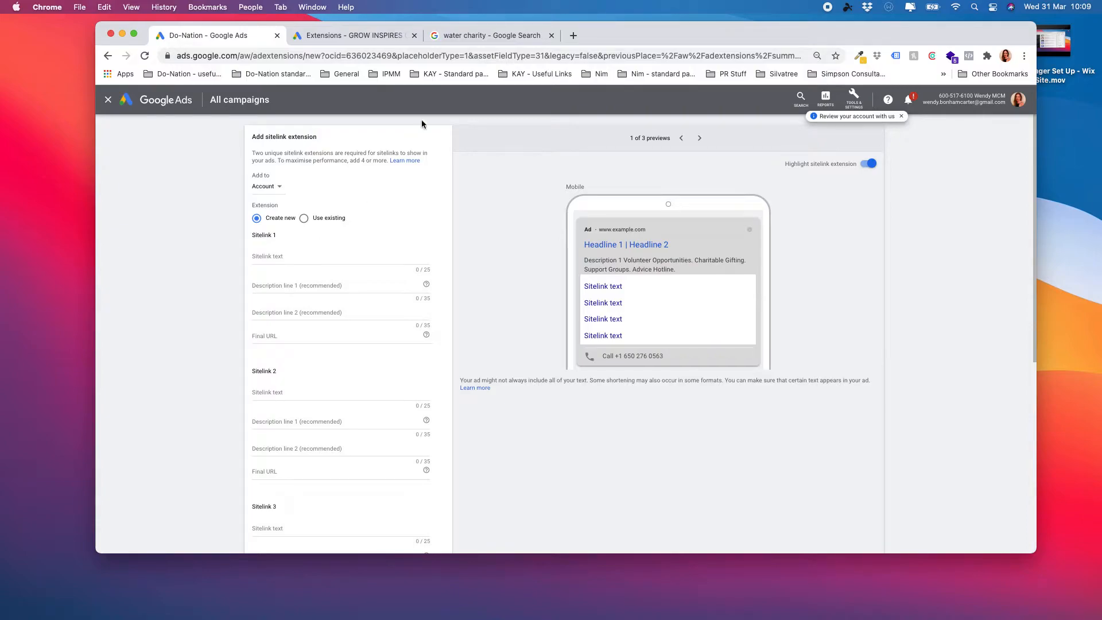
# Review the sitelinks in the water charity search ad and the existing extensions of the GROW INSPIRES account.
pyautogui.click(484, 36)
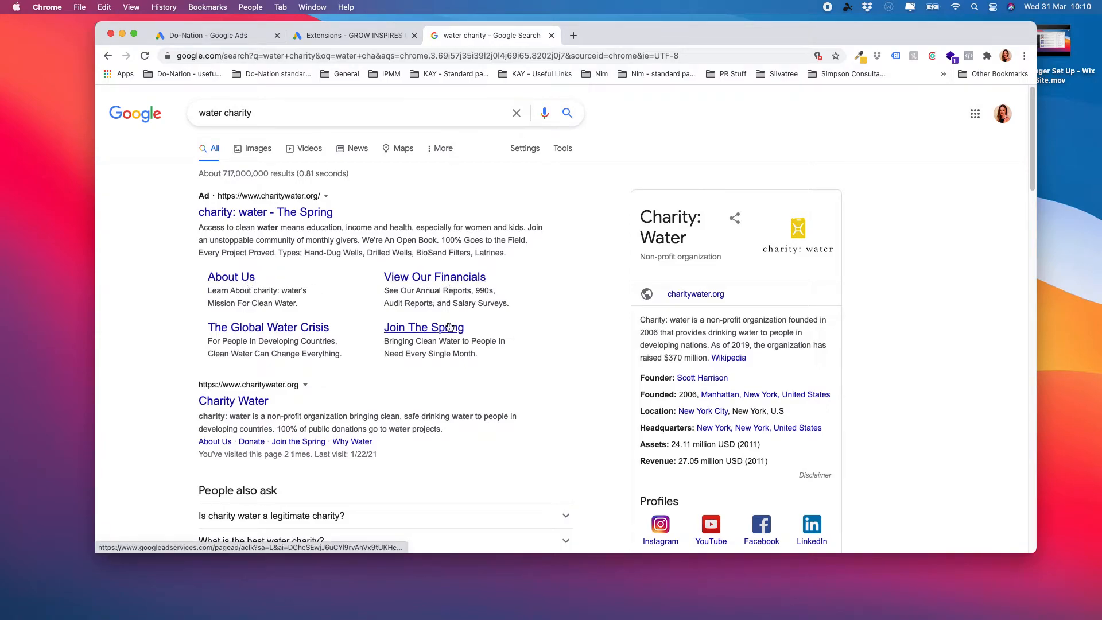
pyautogui.click(378, 37)
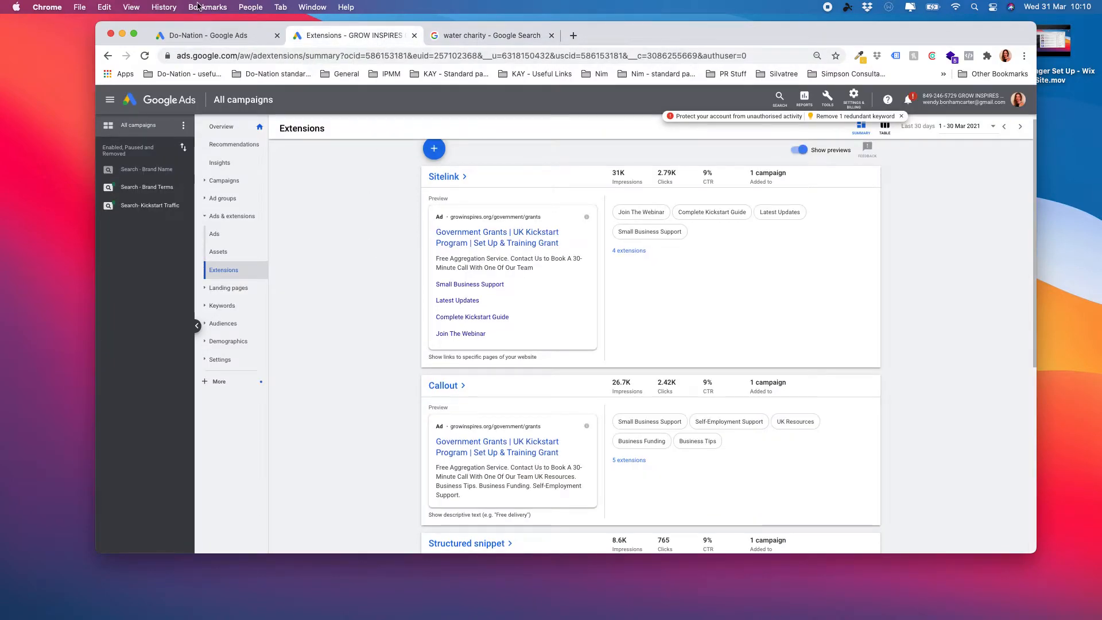
pyautogui.click(222, 39)
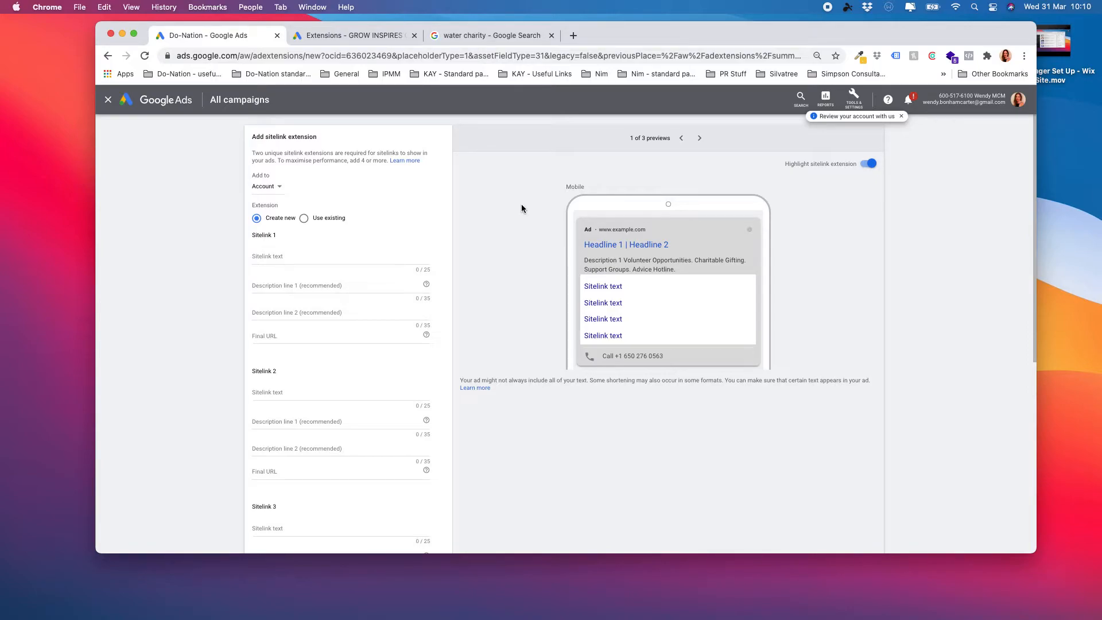
# Set Sitelink 1's text to "About Us" and its description line 1 to "Do-Nation is an resource ecosystem".
pyautogui.click(300, 256)
pyautogui.write('About Us')
pyautogui.click(336, 288)
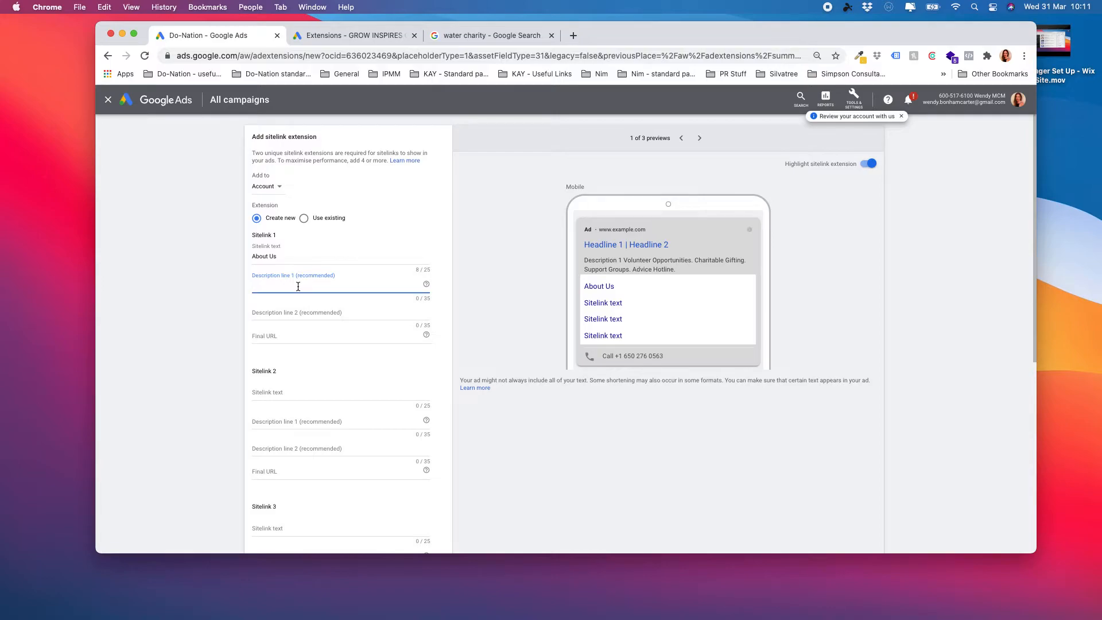
pyautogui.click(495, 35)
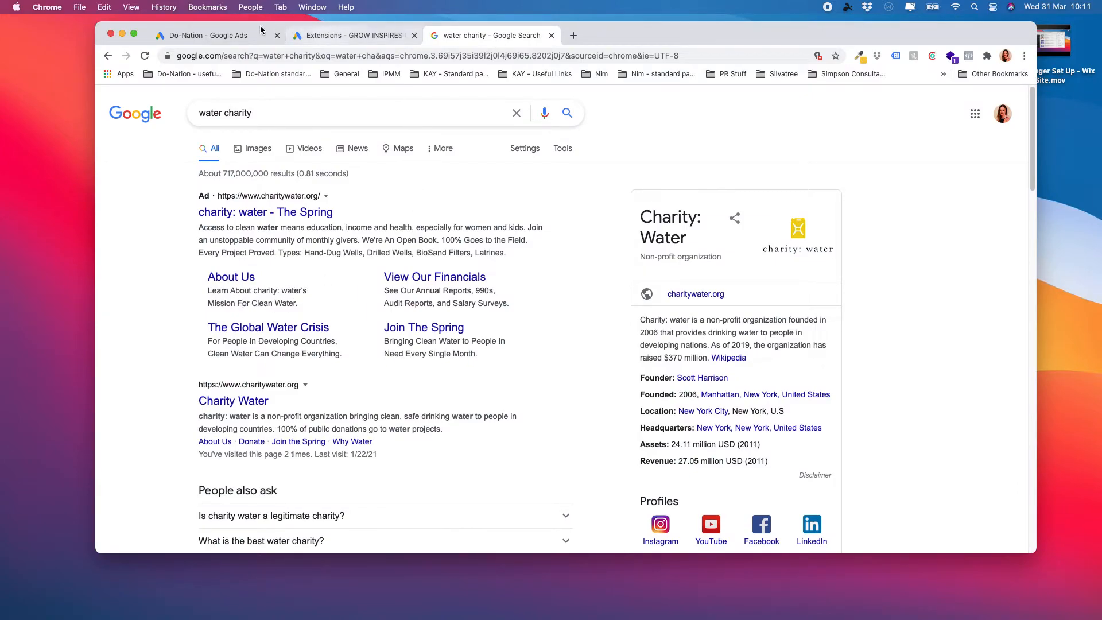
pyautogui.click(220, 37)
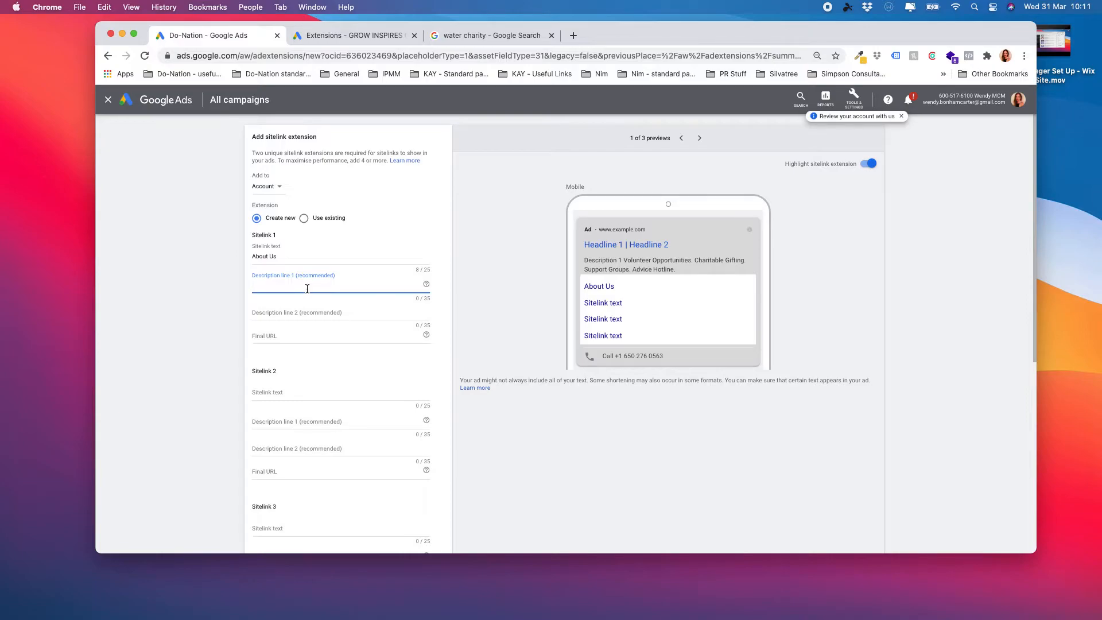
pyautogui.write('Nation isan resource ecosystem fro n')
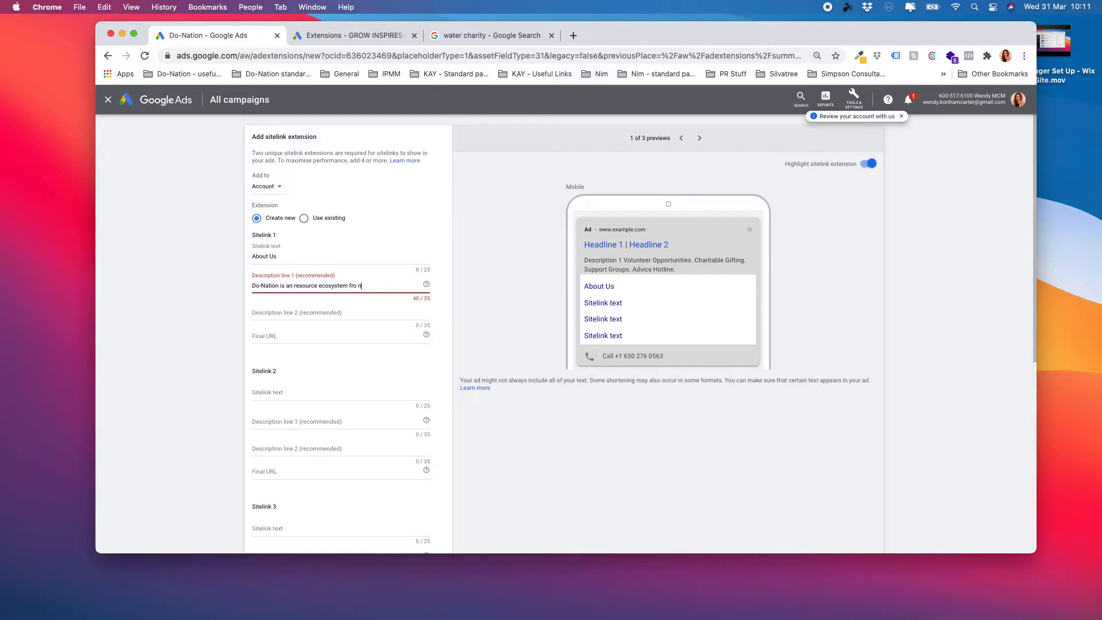
pyautogui.write('onnprofits')
pyautogui.moveTo(396, 286); pyautogui.dragTo(349, 286)
pyautogui.press('BackSpace')
pyautogui.click(334, 311)
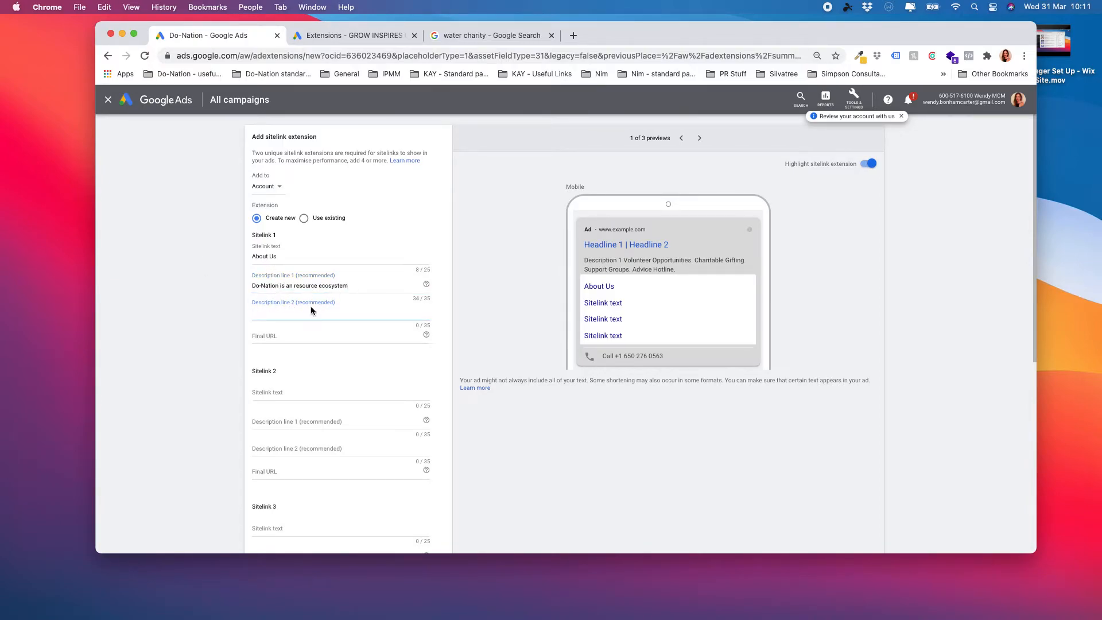
pyautogui.click(283, 339)
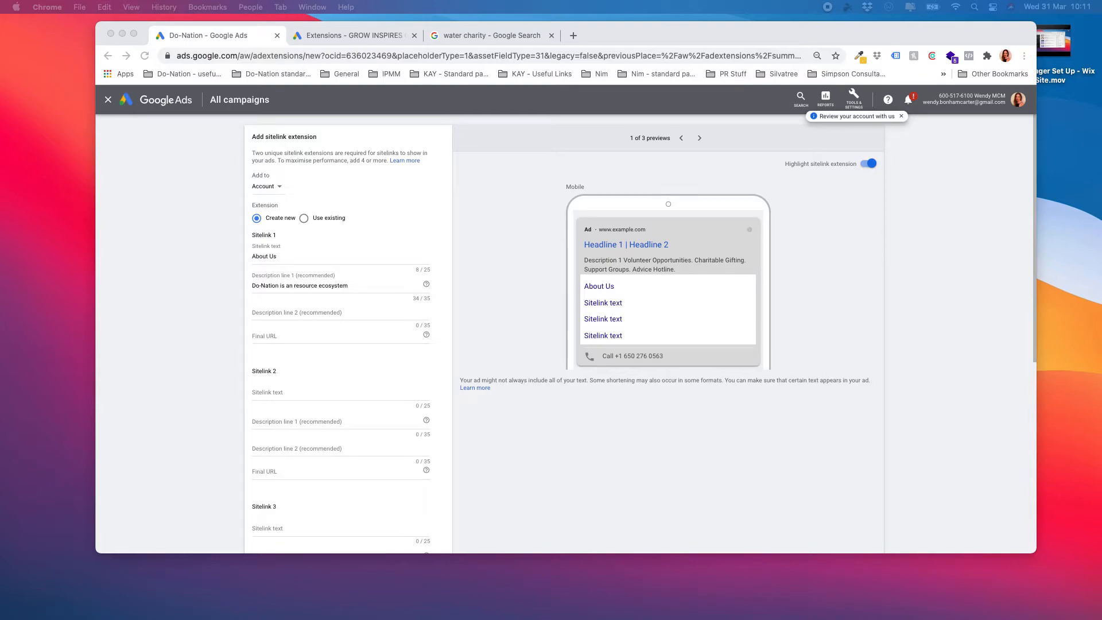
pyautogui.click(287, 333)
pyautogui.write('https://do-nation.world/about-us/')
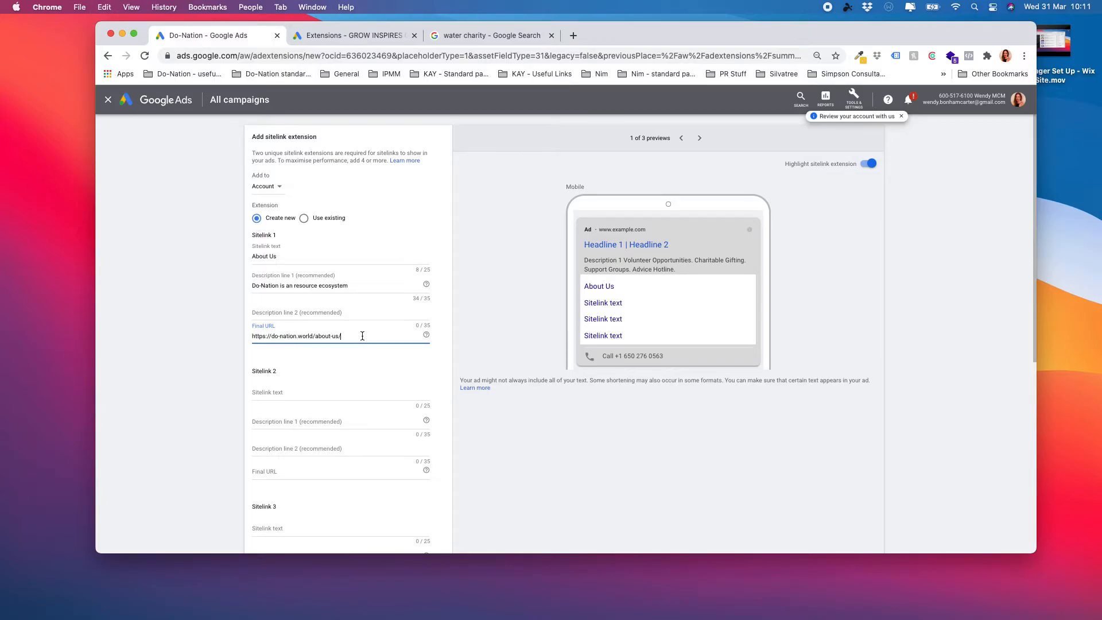
pyautogui.click(300, 395)
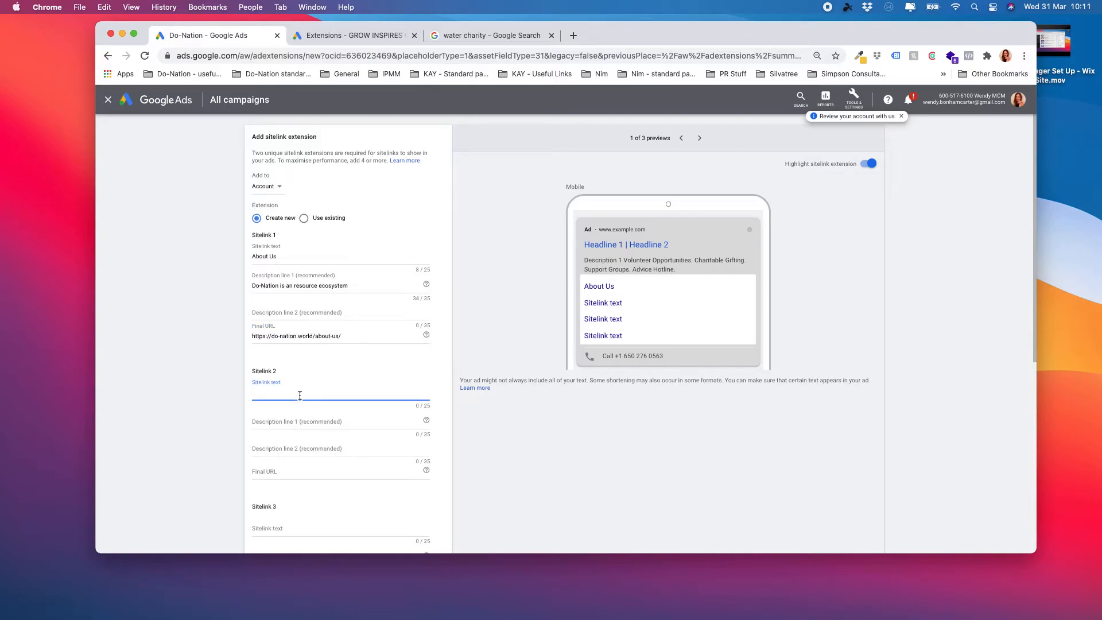
pyautogui.write('ELearning Courses')
pyautogui.click(310, 423)
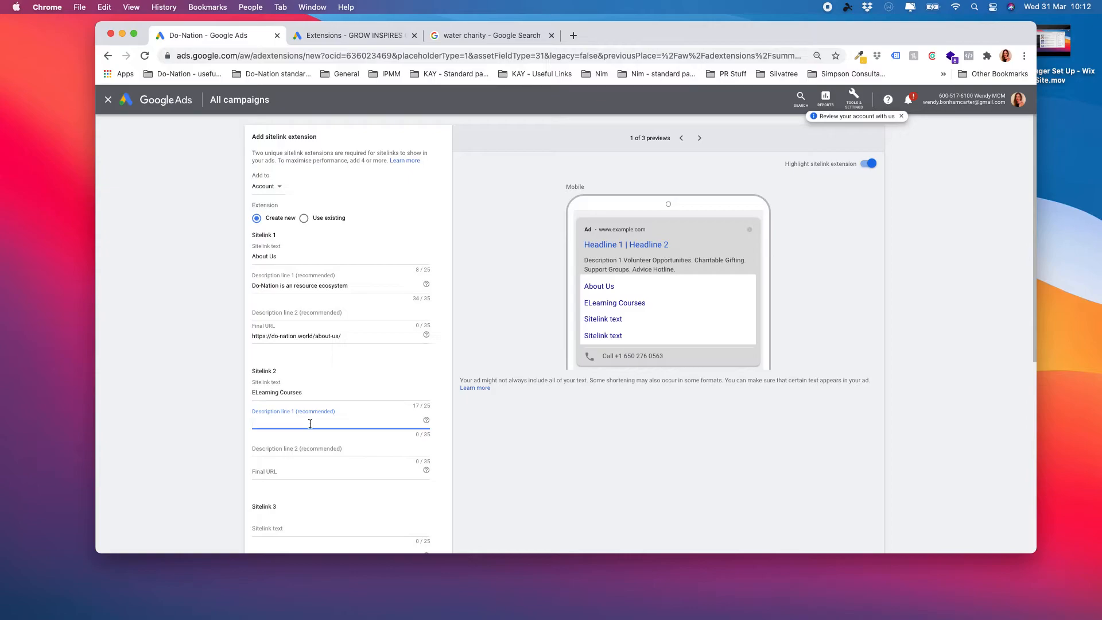
pyautogui.click(307, 448)
pyautogui.scroll(-2, 307, 439)
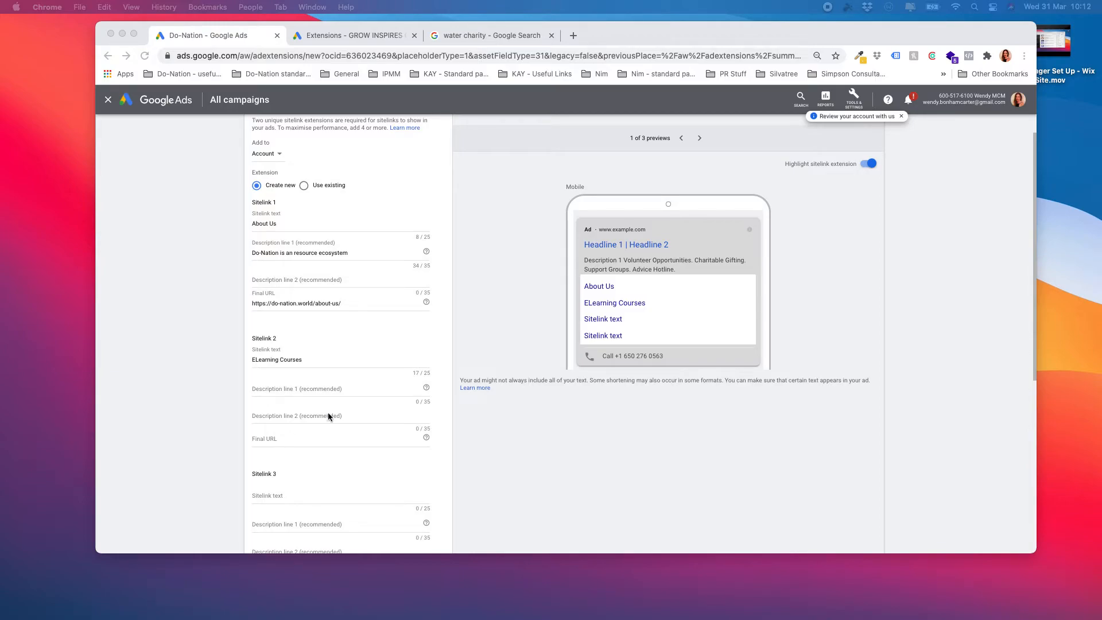
pyautogui.click(307, 442)
pyautogui.click(274, 436)
pyautogui.write('https://do-nation.world/elearning-courses/')
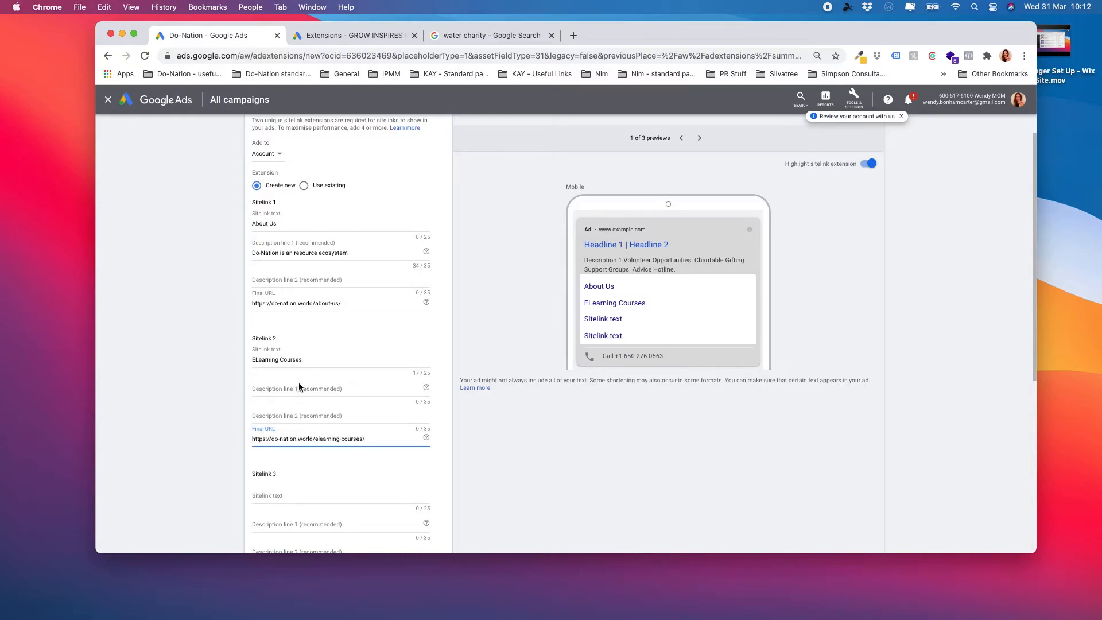
# Set Sitelink 3's text to "Services".
pyautogui.scroll(-2, 299, 382)
pyautogui.scroll(-3, 315, 327)
pyautogui.click(307, 328)
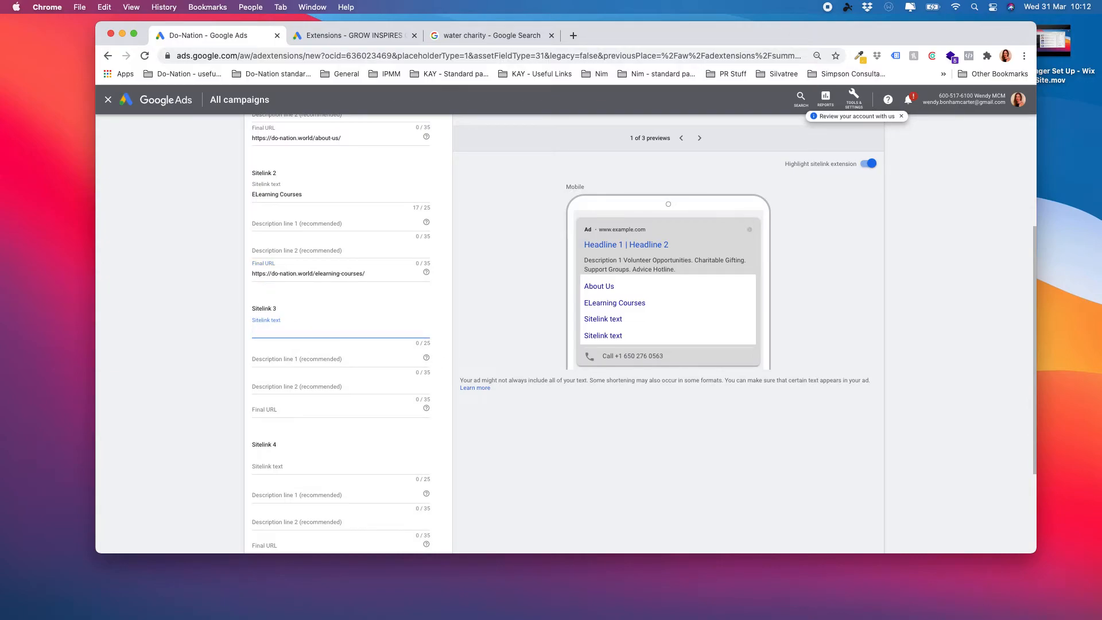
pyautogui.write('Services')
# Set Sitelink 3's description line 1 to "Grant Adwords Management.".
pyautogui.click(282, 358)
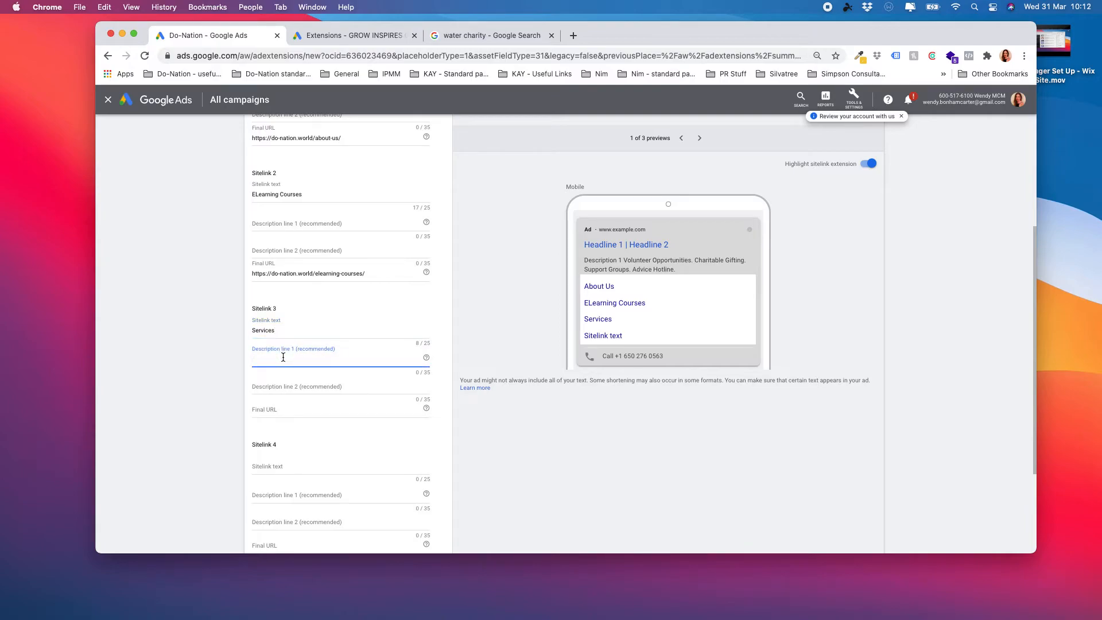
pyautogui.write('Gratn Adwords M')
pyautogui.write('am')
pyautogui.write('nagement')
pyautogui.click(269, 359)
pyautogui.press('BackSpace')
pyautogui.press('BackSpace')
pyautogui.write('nt. Social Media')
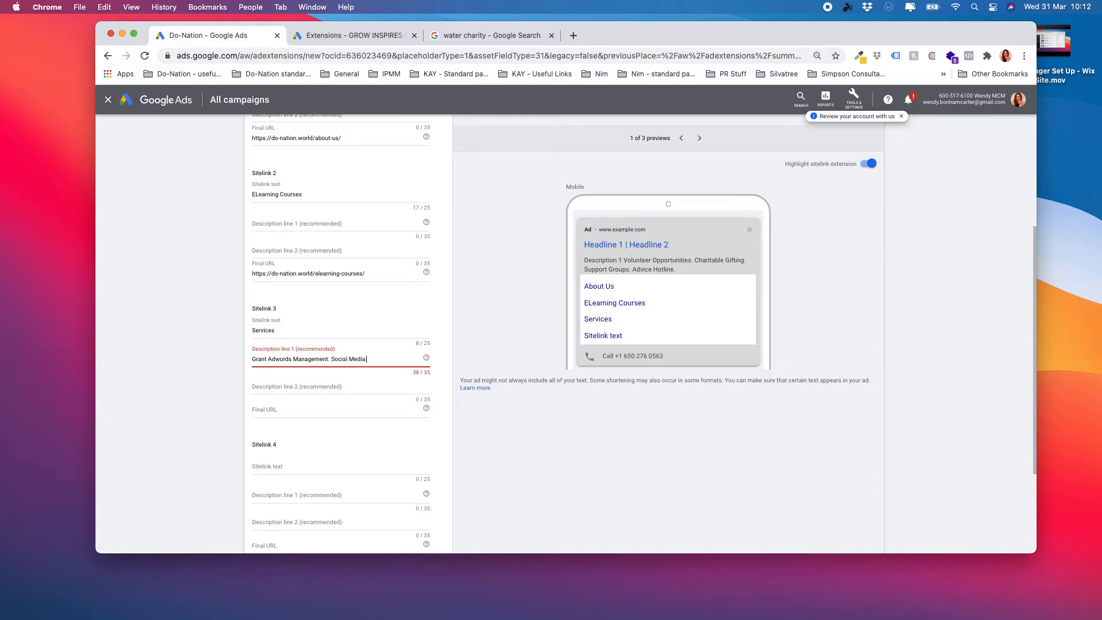
pyautogui.press('BackSpace')
pyautogui.press('BackSpace')
pyautogui.press('BackSpace')
pyautogui.press('BackSpace')
pyautogui.press('BackSpace')
pyautogui.press('BackSpace')
pyautogui.press('BackSpace')
pyautogui.press('BackSpace')
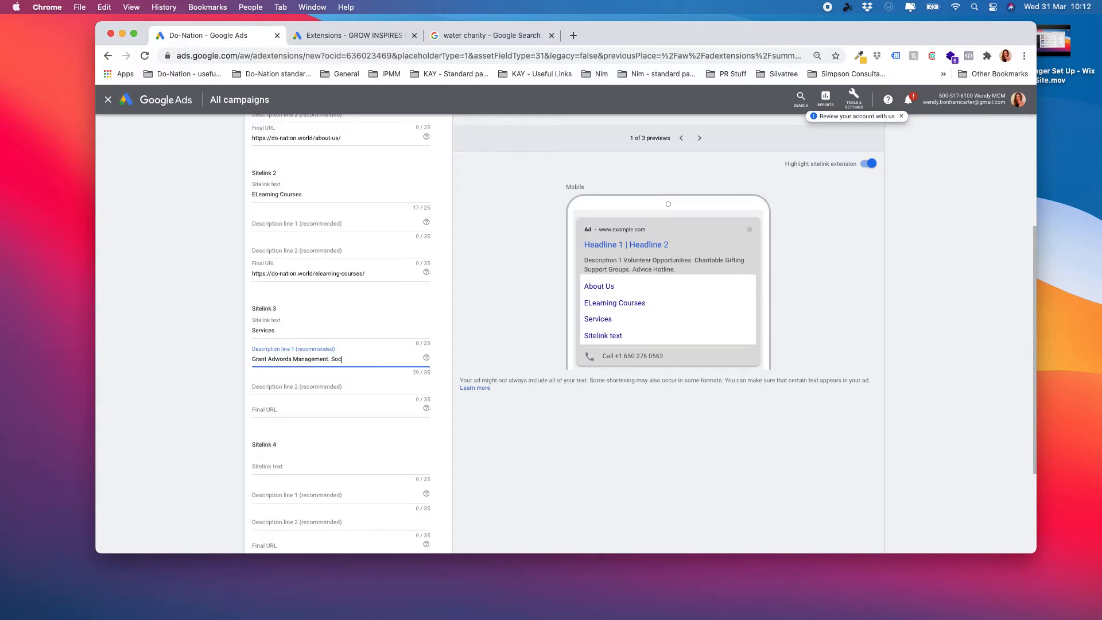
pyautogui.click(327, 386)
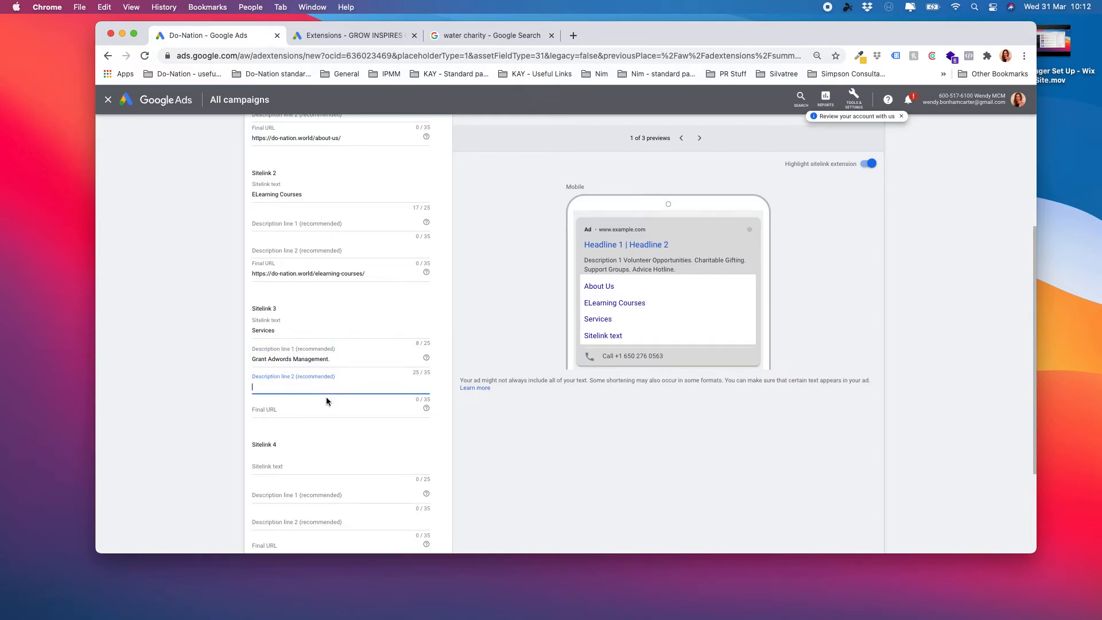
pyautogui.press('super+shift+5')
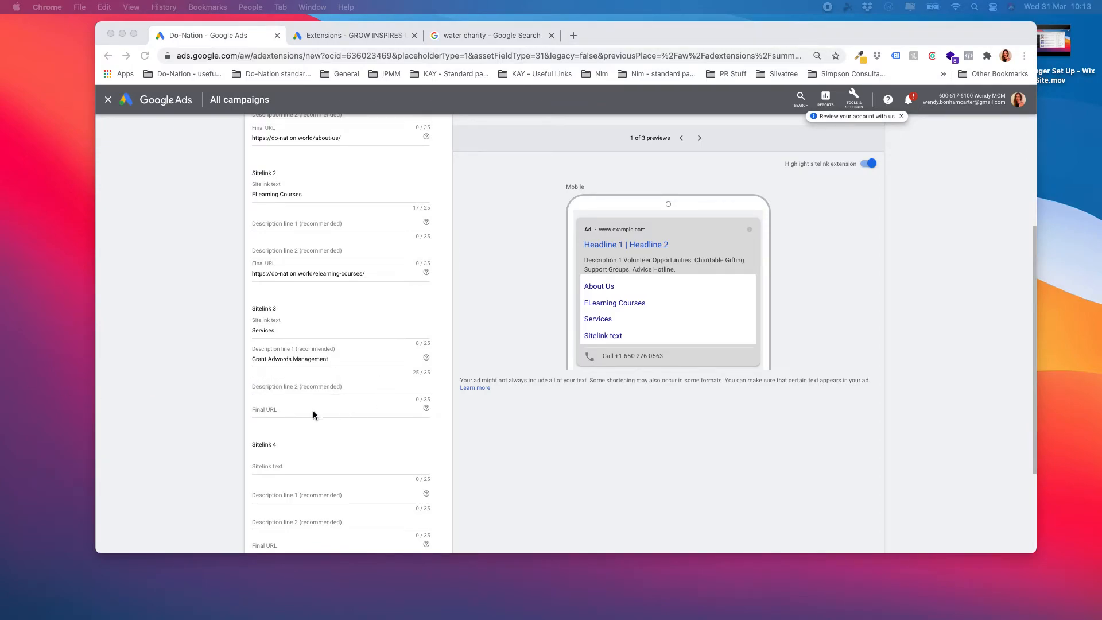
pyautogui.press('Escape')
pyautogui.click(276, 412)
pyautogui.write('https://do-nation.world/services/')
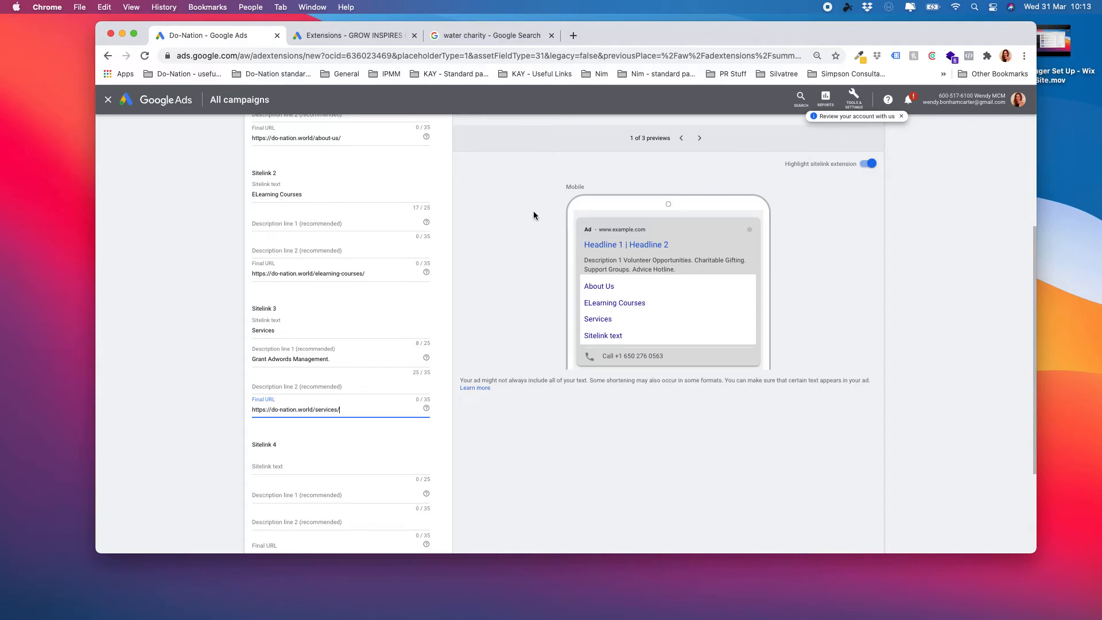
pyautogui.scroll(-1, 556, 284)
pyautogui.scroll(-5, 344, 361)
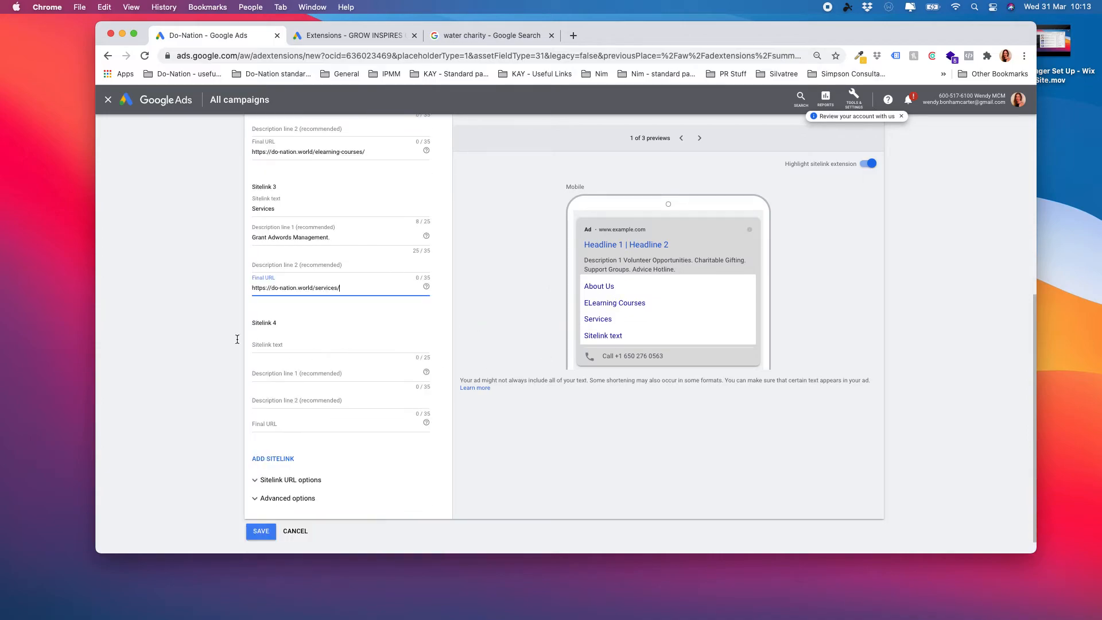
pyautogui.click(254, 343)
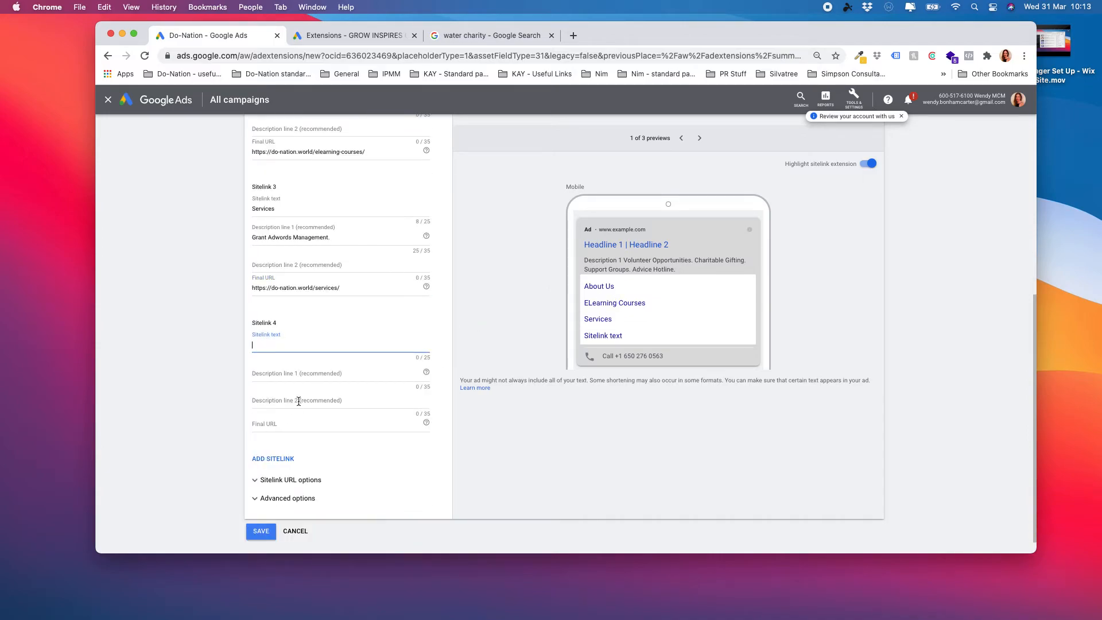
pyautogui.write('Contact Us')
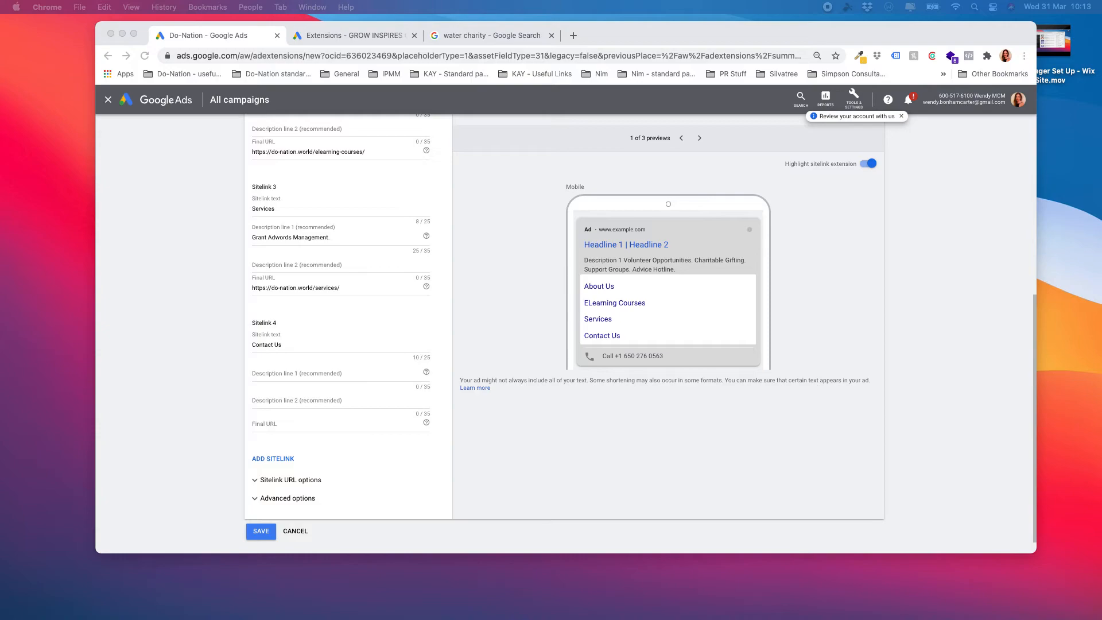
pyautogui.click(316, 424)
pyautogui.write('https://do-nation.world/contact-us/')
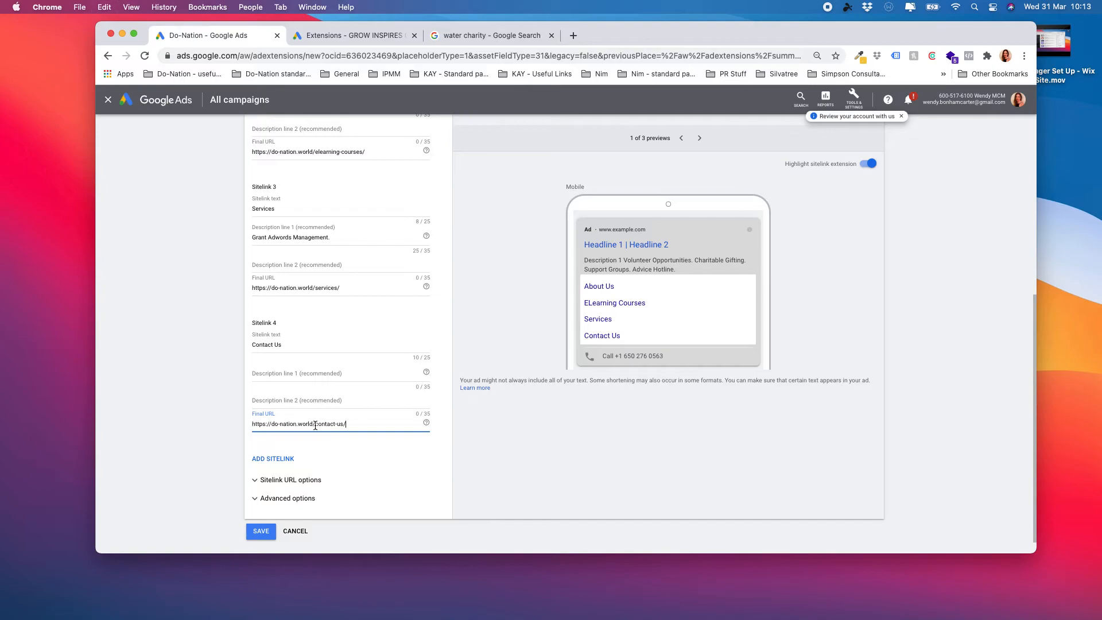
pyautogui.click(383, 454)
# Check the completed sitelink fields and try to save the four sitelink extensions.
pyautogui.scroll(10, 408, 281)
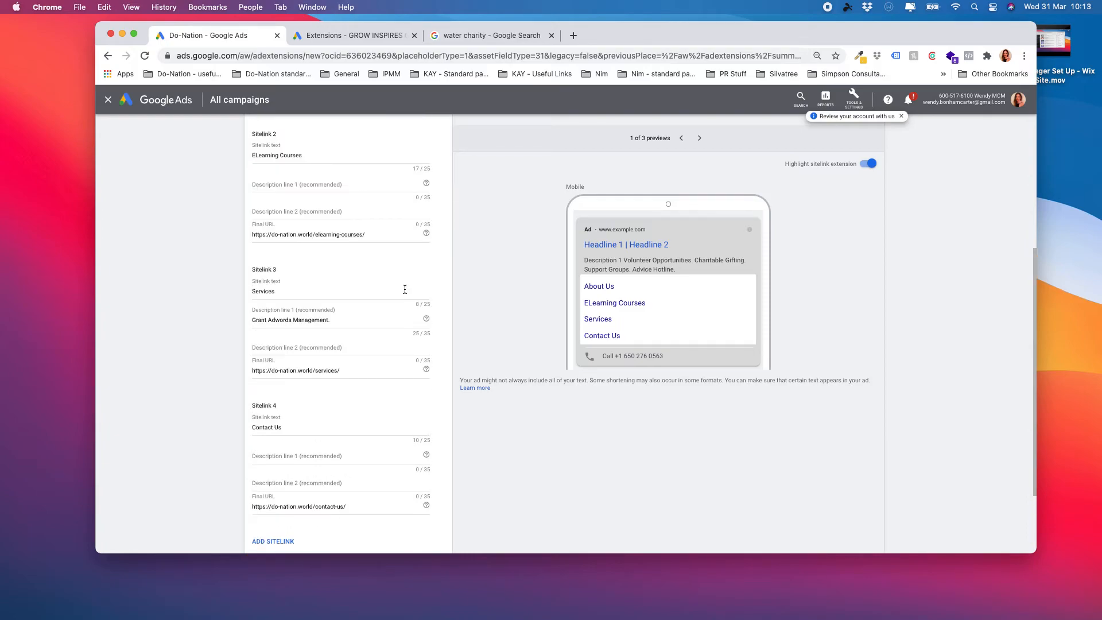
pyautogui.scroll(-6, 404, 289)
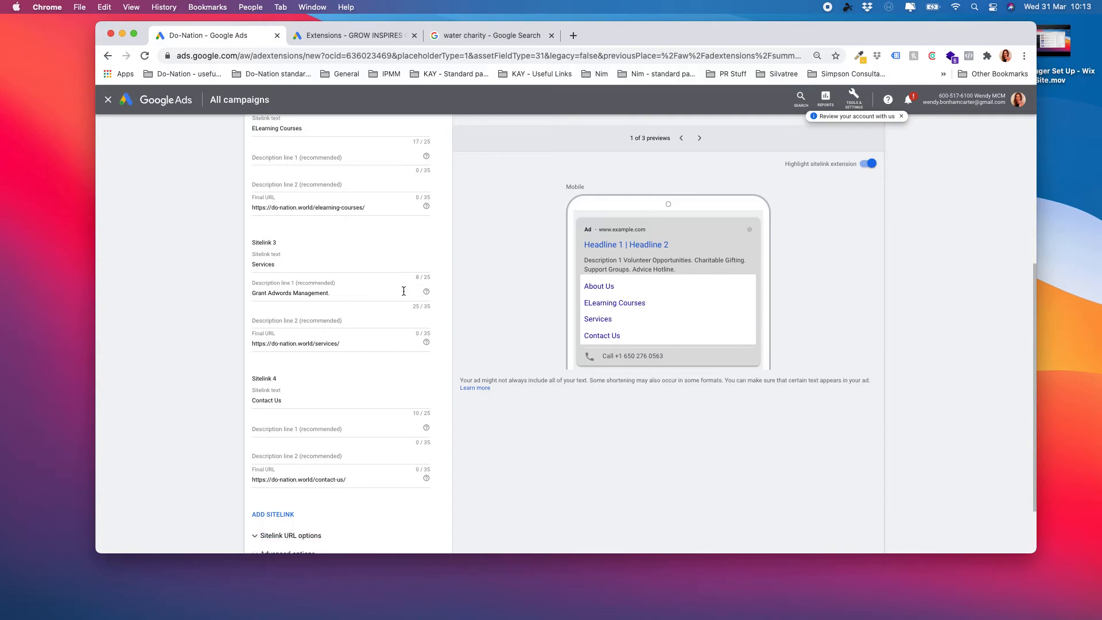
pyautogui.click(264, 512)
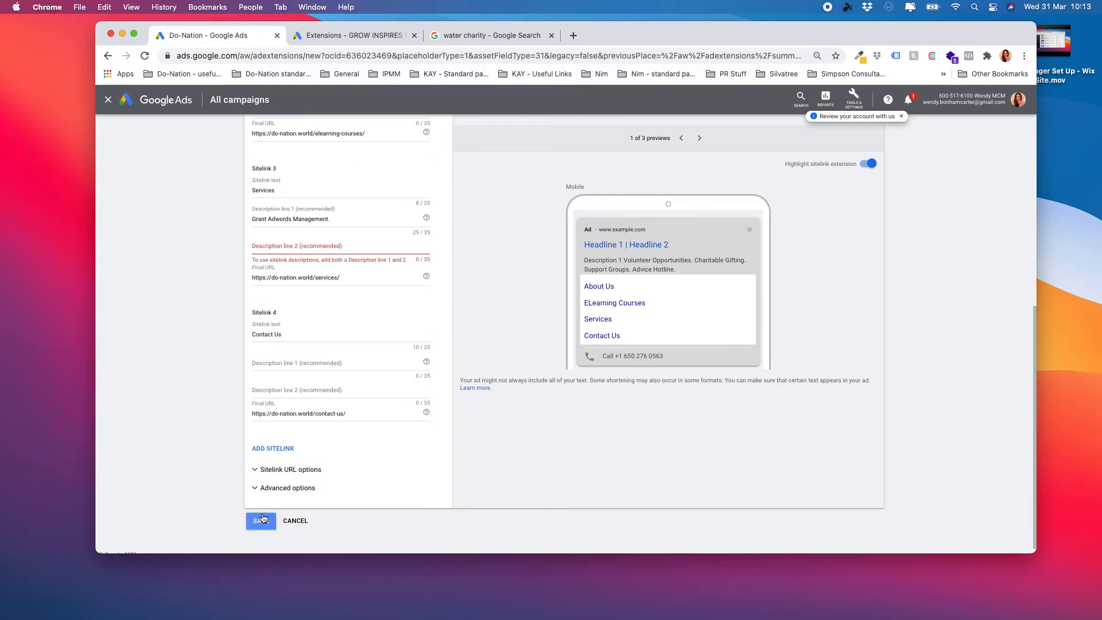
pyautogui.click(330, 246)
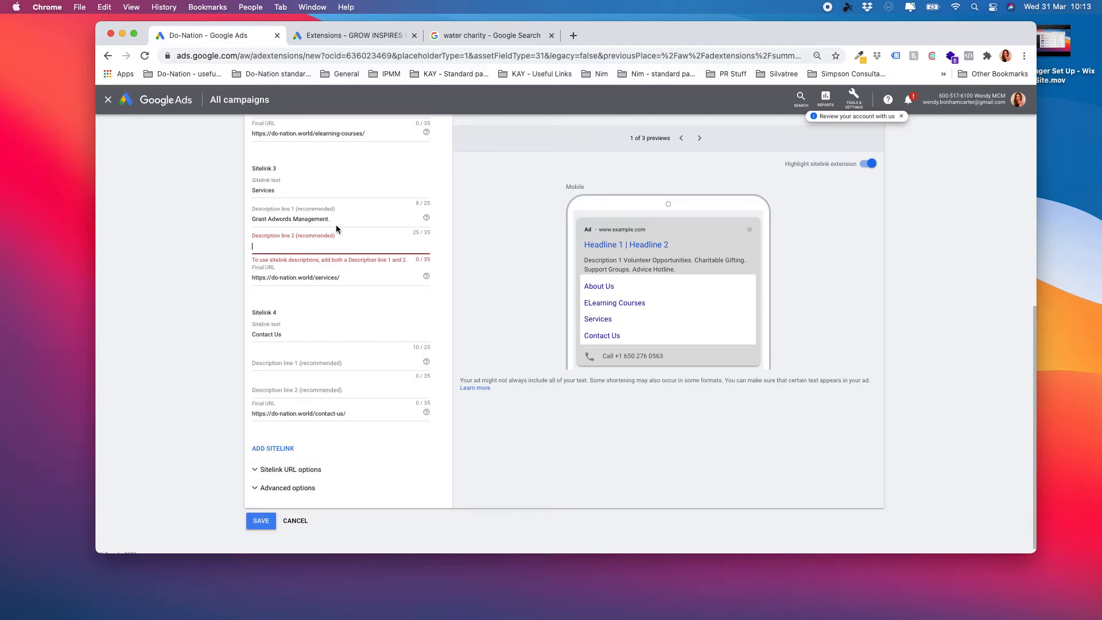
pyautogui.scroll(2, 344, 227)
pyautogui.scroll(-1, 347, 219)
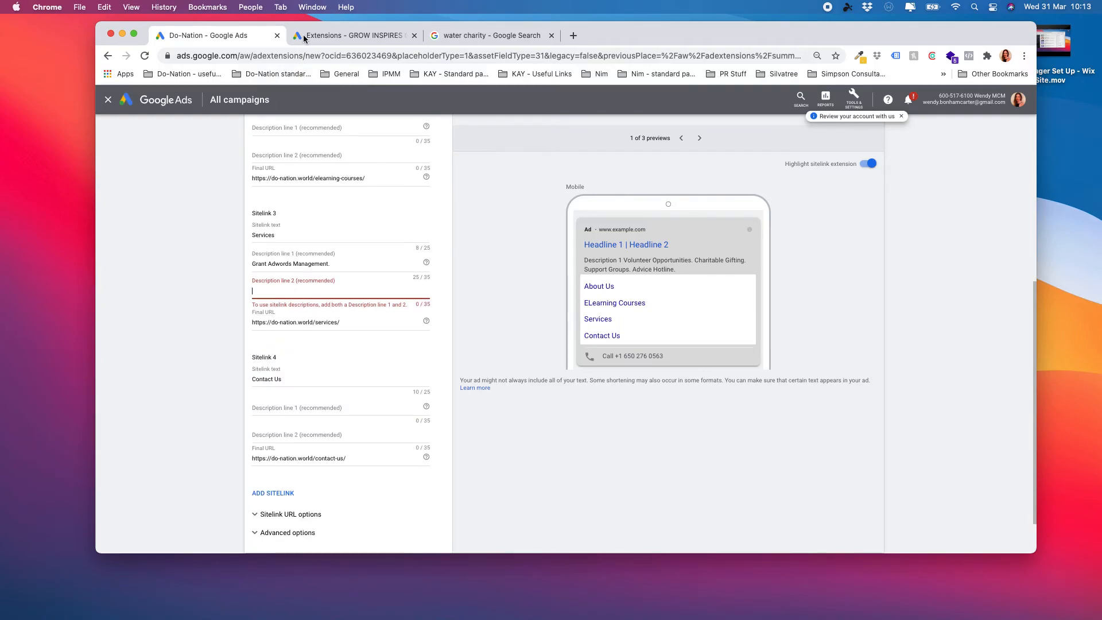
# Open the sitelink list of the GROW INSPIRES account and examine how its sitelinks use both description lines.
pyautogui.click(341, 39)
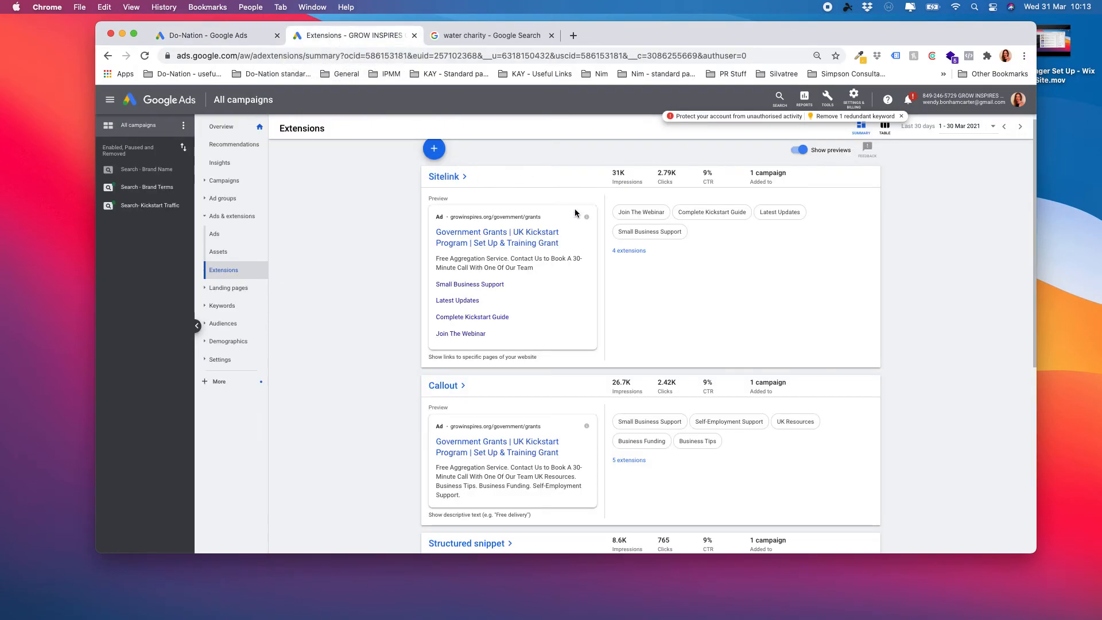
pyautogui.click(449, 180)
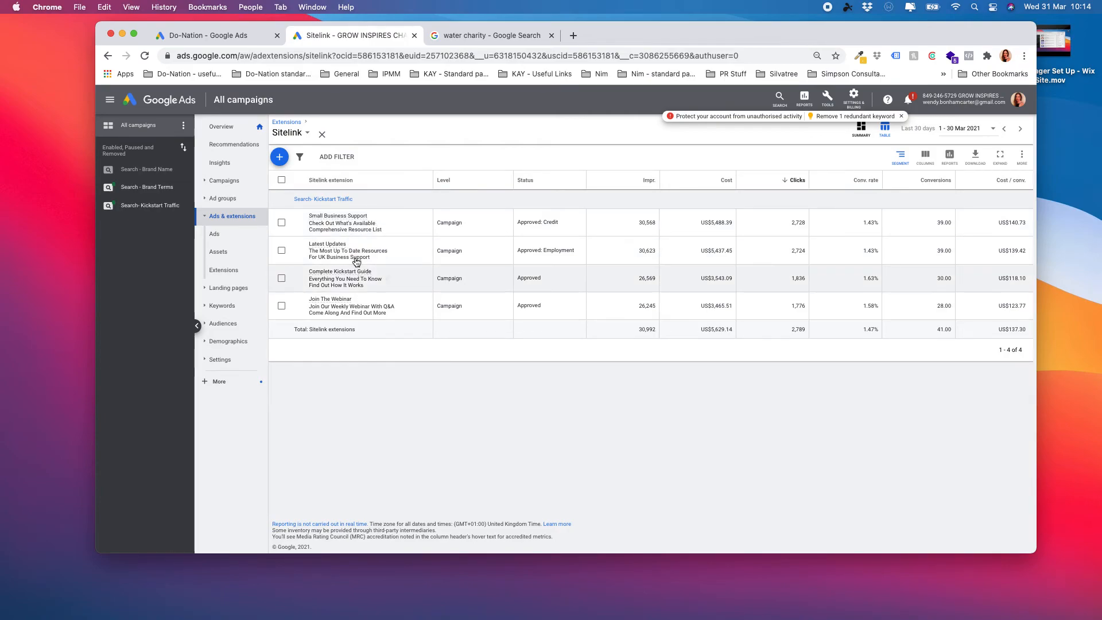
pyautogui.moveTo(366, 222)
pyautogui.moveTo(391, 286)
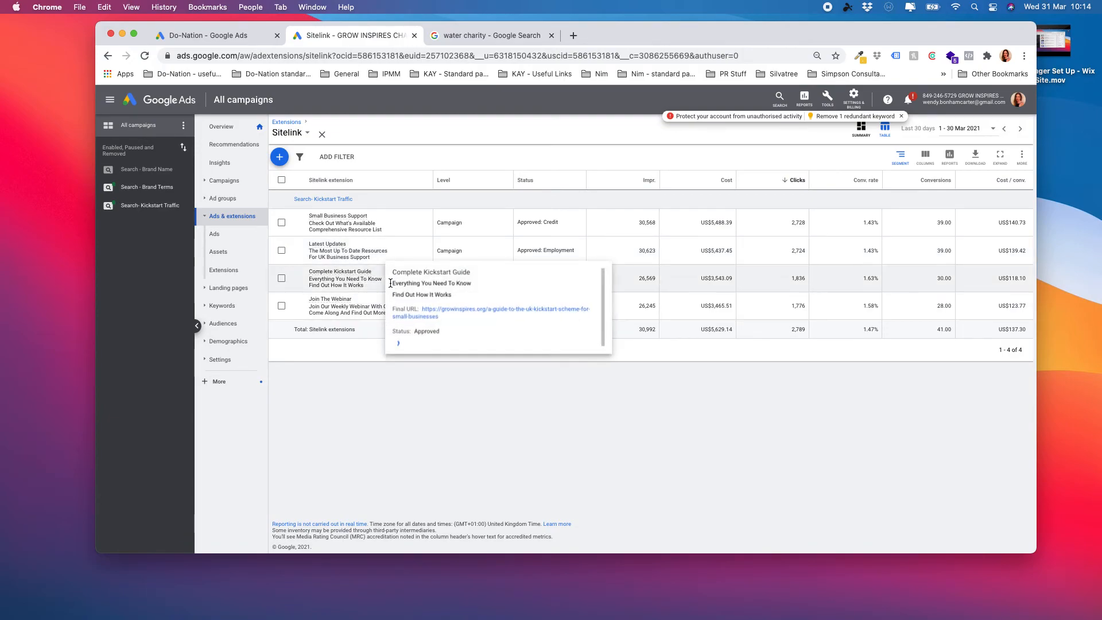